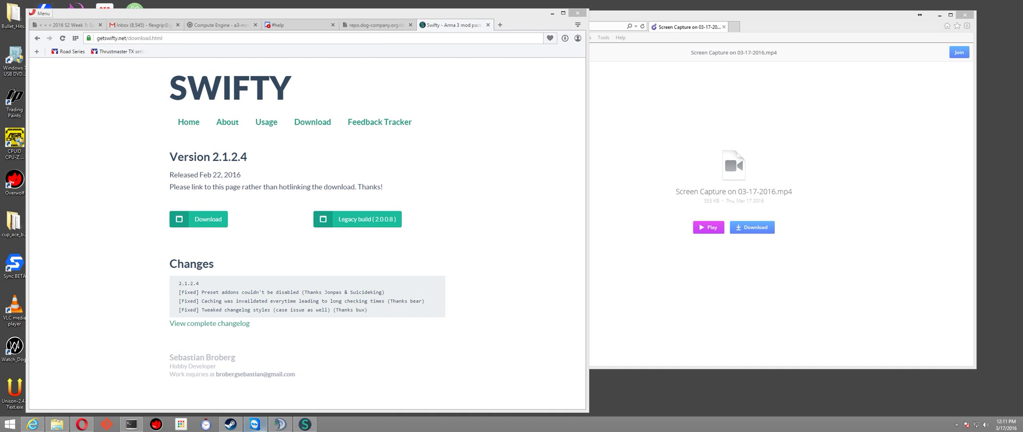
Switch to TeamSpeak 3, find the Swifty download link in the Modpack Info channel description and open it in the browser.
left_click(279, 423)
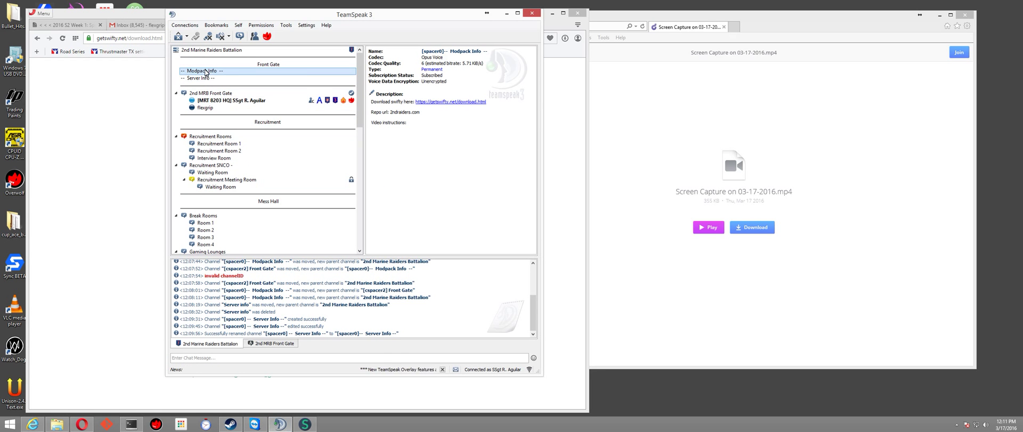
left_click_drag(372, 101, 455, 104)
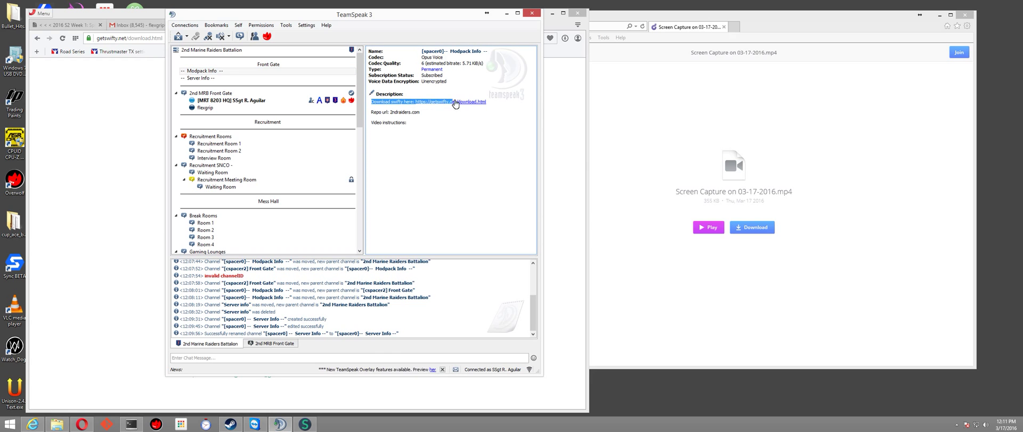
left_click(454, 102)
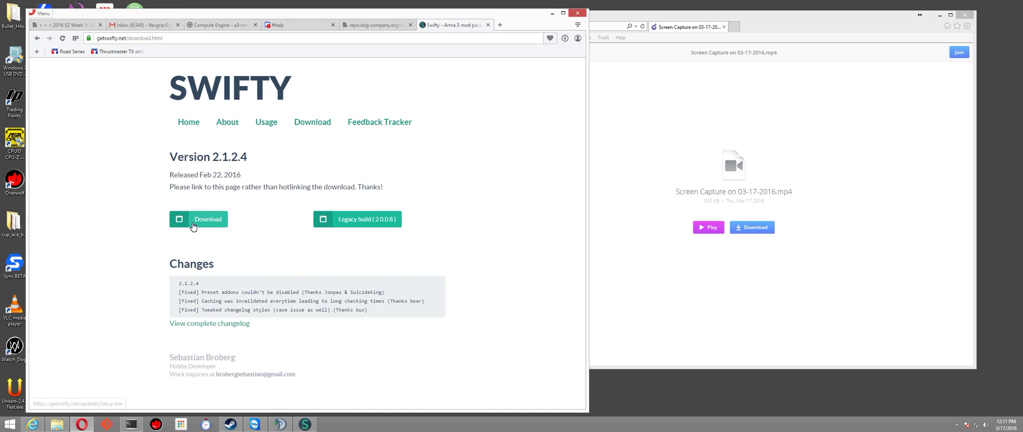
mouse_move(307, 424)
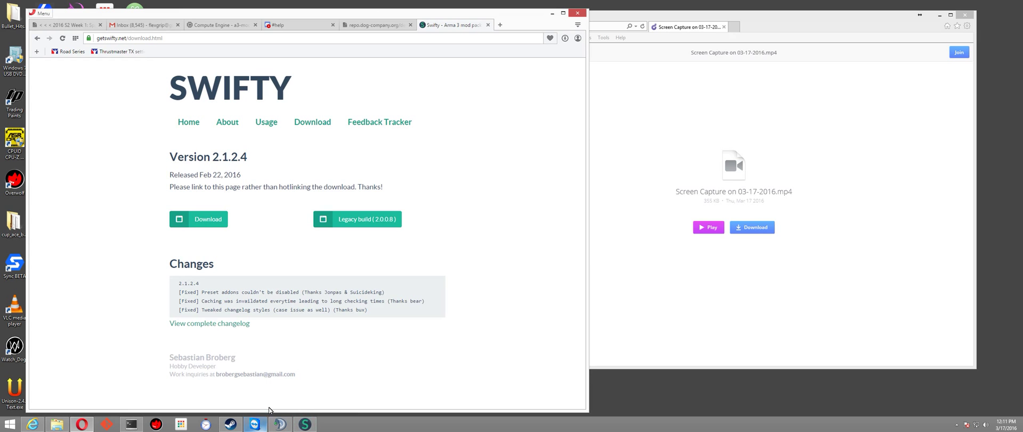
Look up the repo URL in TeamSpeak 3's Modpack Info channel description, and return to the Swifty download page.
left_click(280, 424)
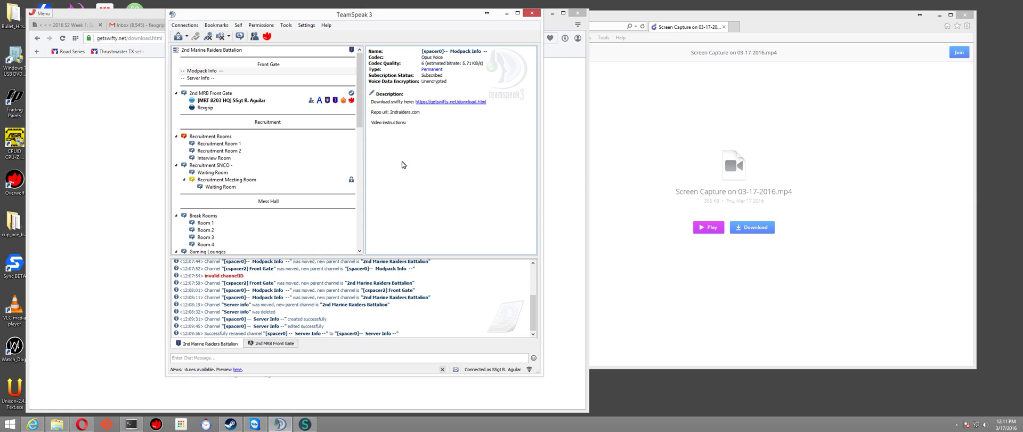
left_click_drag(420, 112, 391, 116)
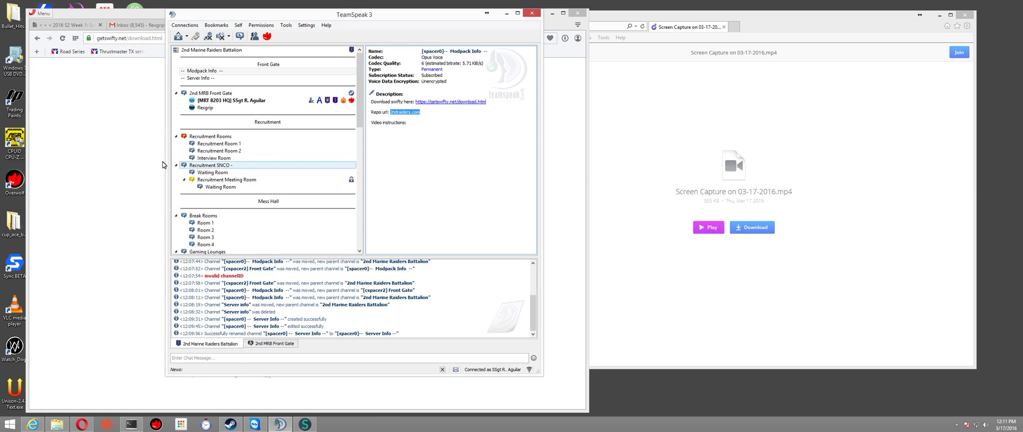
left_click(67, 170)
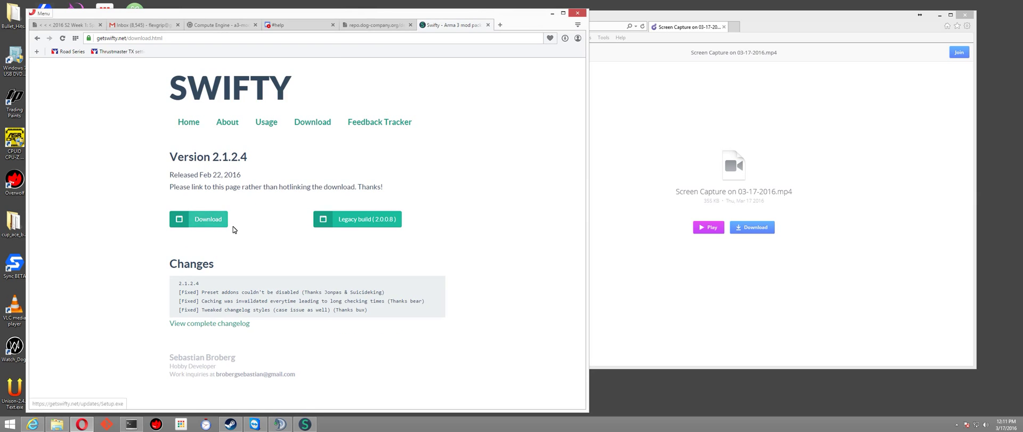
Switch to Swifty and import a new repository from the URL 2ndraiders.com.
left_click(305, 424)
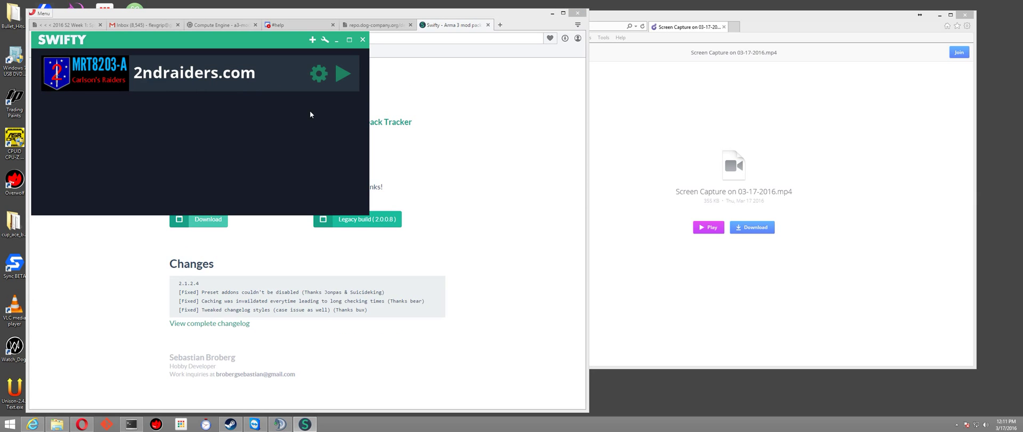
left_click(314, 40)
left_click(171, 107)
left_click(173, 83)
type("2ndraiders.com")
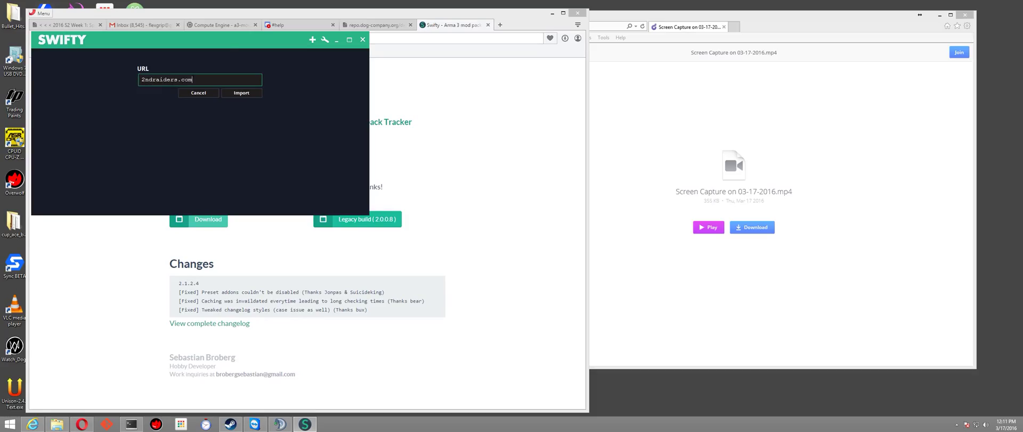
left_click(248, 95)
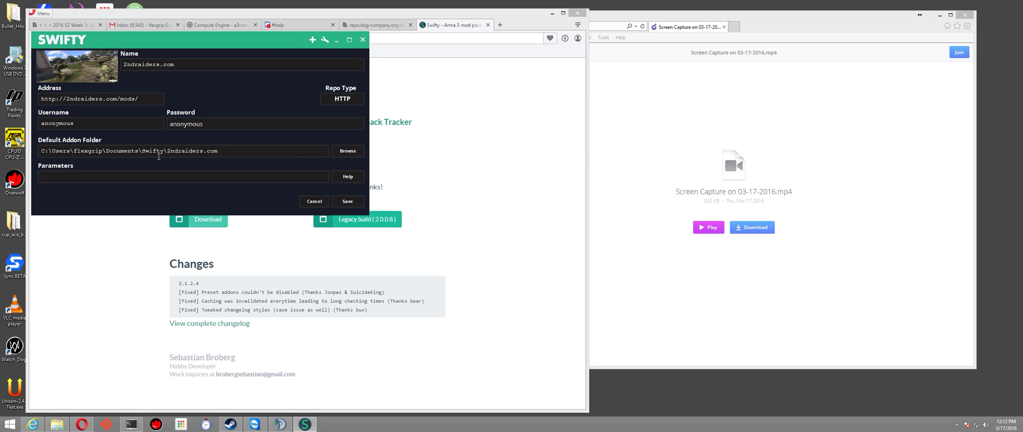
Choose T:\2ndraid_collect1 as the new repository's default addon folder, and cancel the repository form.
left_click(347, 151)
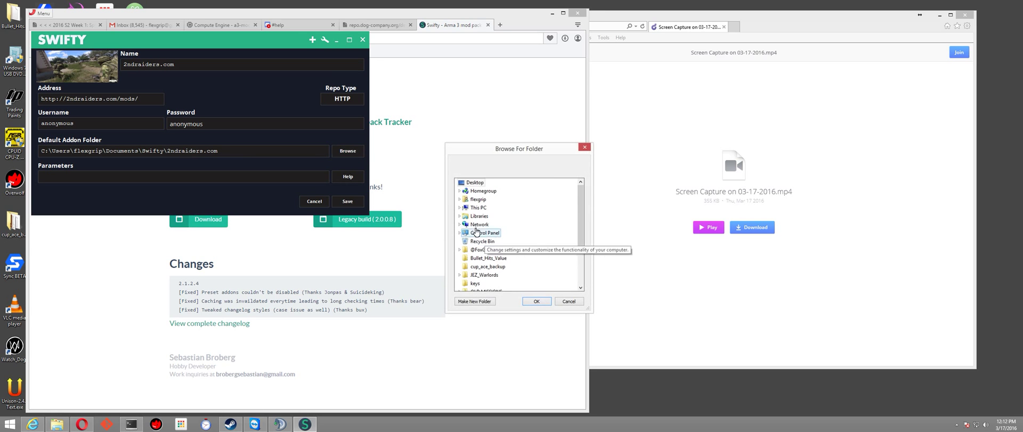
double_click(468, 211)
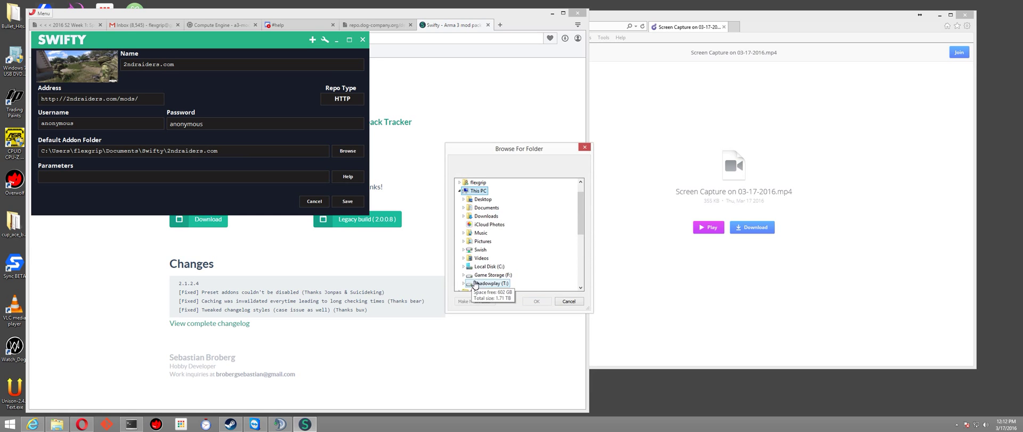
double_click(480, 266)
scroll(485, 250, "down", 5)
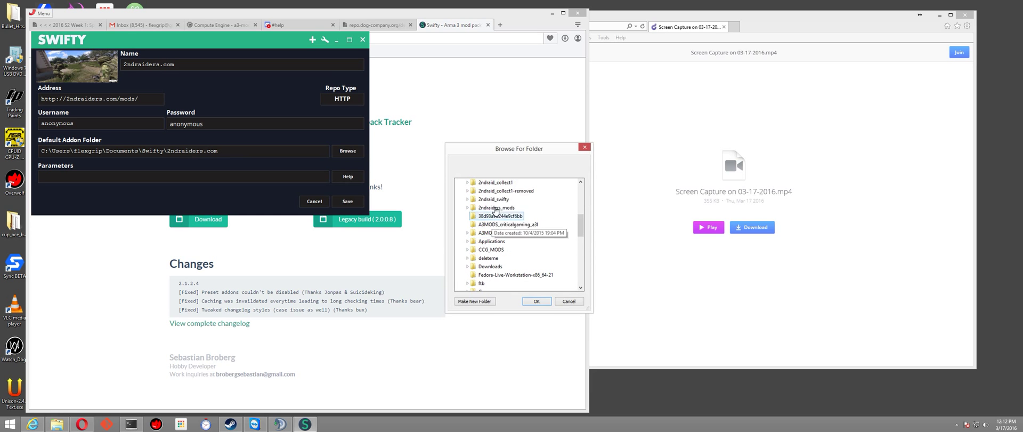
double_click(498, 184)
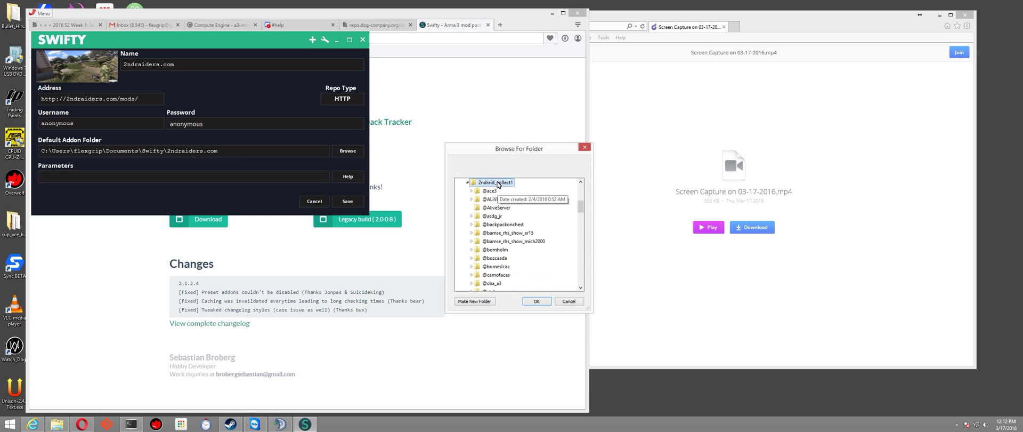
left_click(535, 302)
left_click(226, 181)
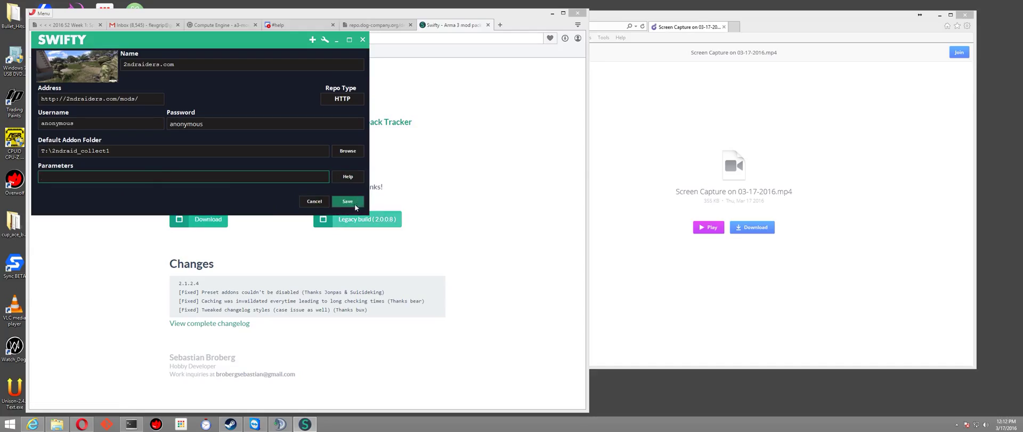
left_click(314, 202)
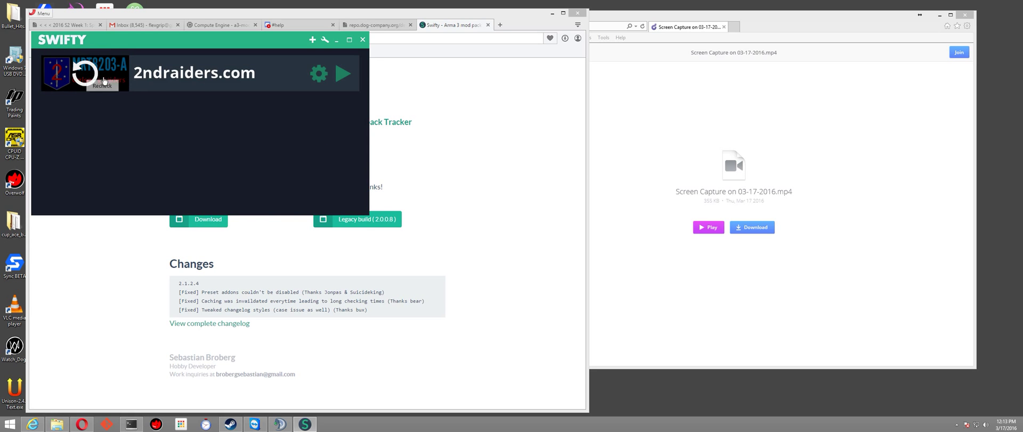
Open the existing 2ndraiders.com repository's settings, explore its addon folder and close the folder window.
mouse_move(112, 91)
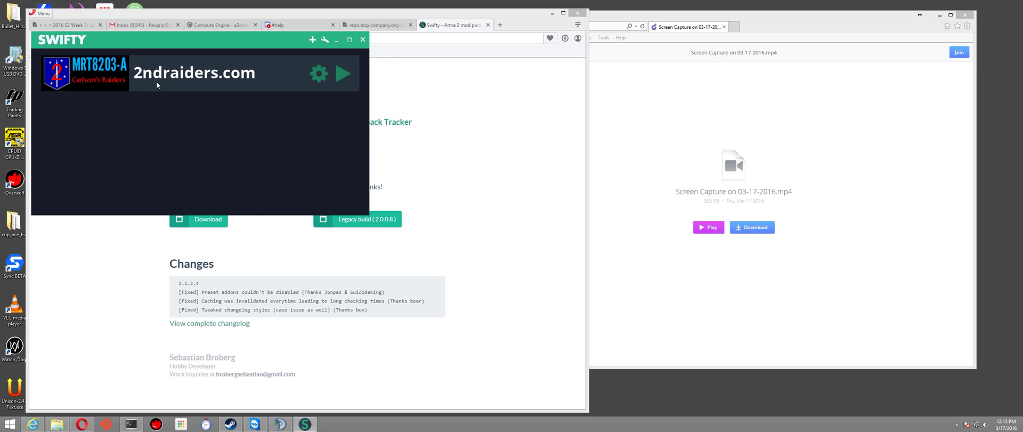
left_click(81, 84)
left_click(314, 76)
left_click(86, 201)
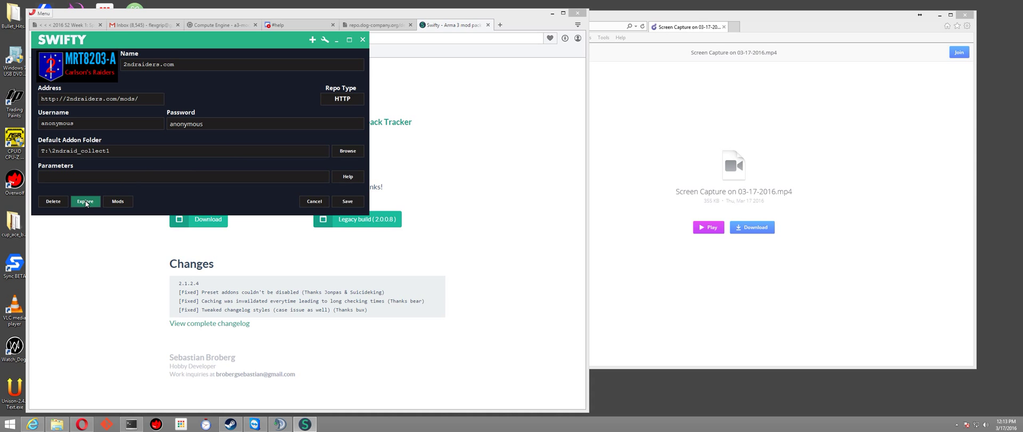
left_click(481, 70)
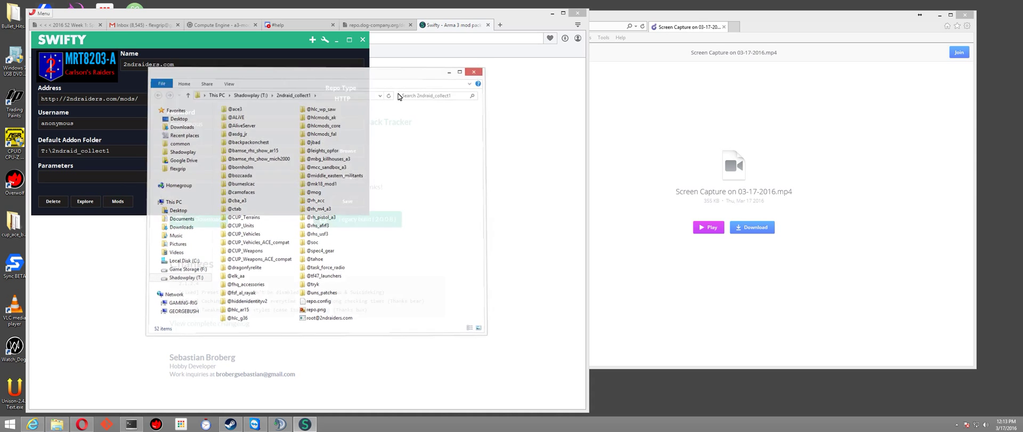
Review the preset addons in the repository's mods list, save the list and leave the repository settings.
left_click(117, 201)
left_click(46, 70)
left_click(46, 70)
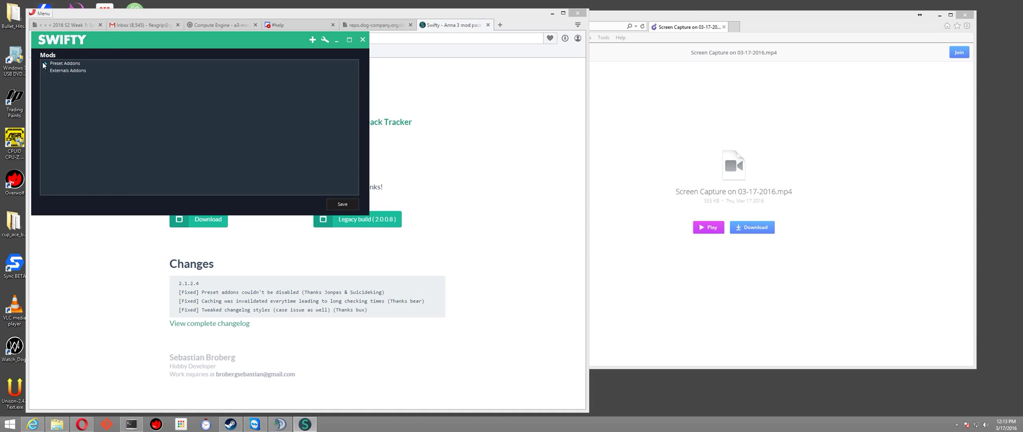
left_click(46, 63)
scroll(88, 131, "down", 5)
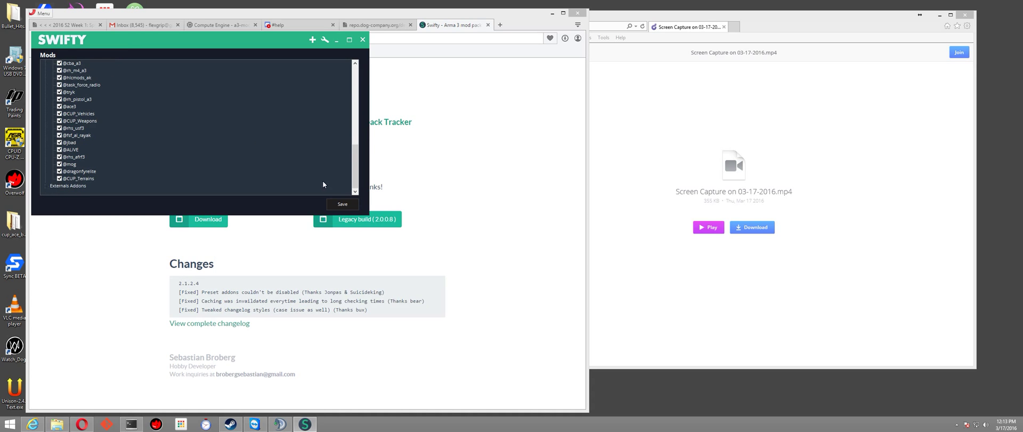
left_click(334, 204)
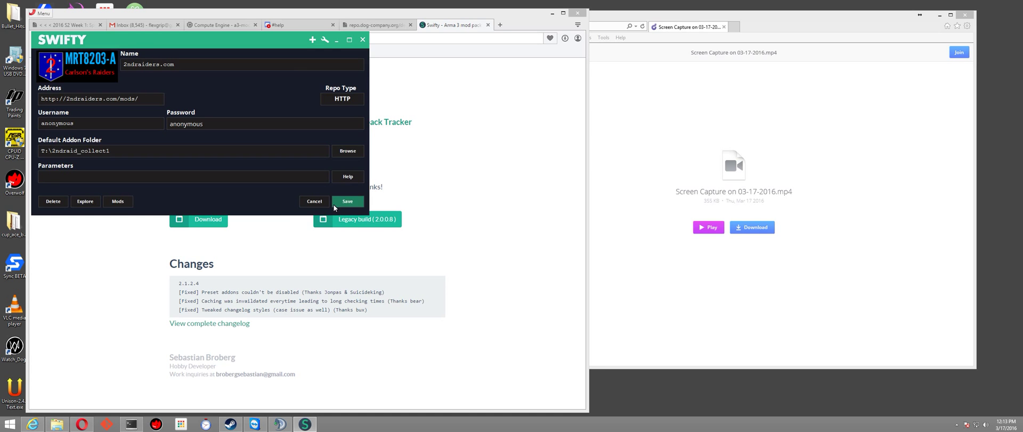
left_click(302, 204)
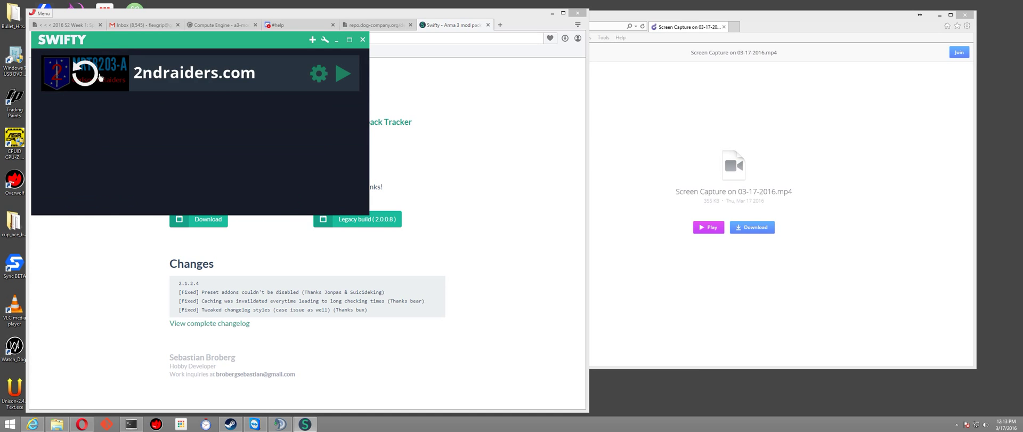
Review Swifty's parallel download limit, temporary download, ARMA III and additional addon folder settings, and leave without saving.
mouse_move(343, 80)
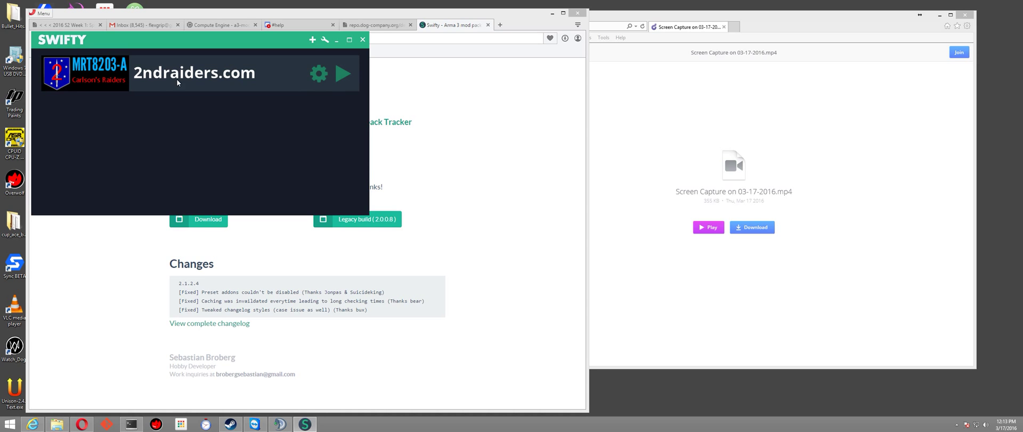
mouse_move(126, 65)
left_click(324, 40)
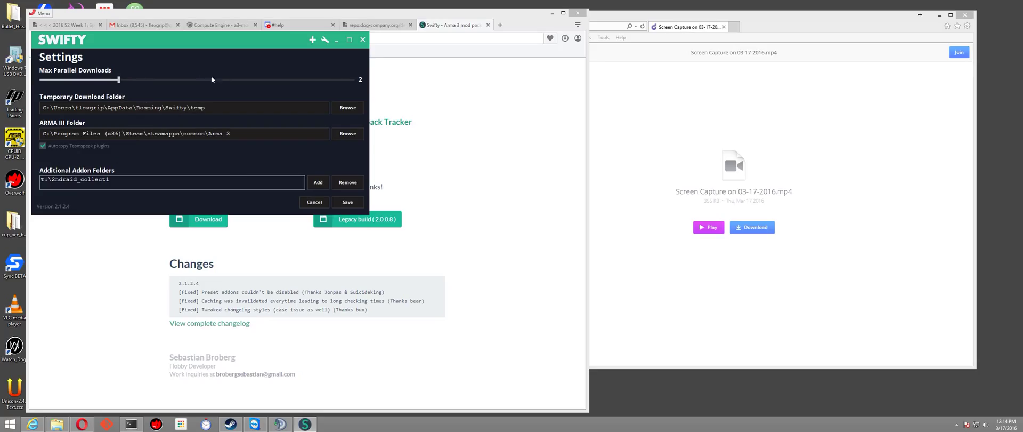
left_click_drag(118, 82, 184, 81)
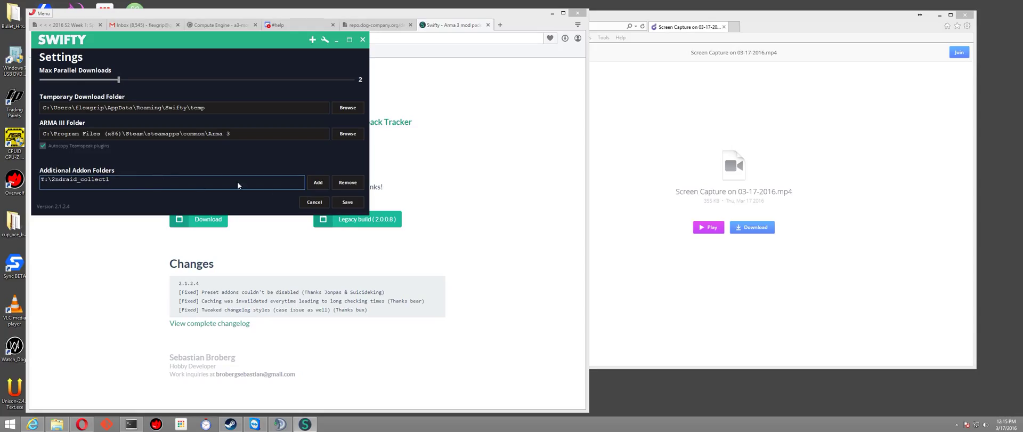
left_click(312, 202)
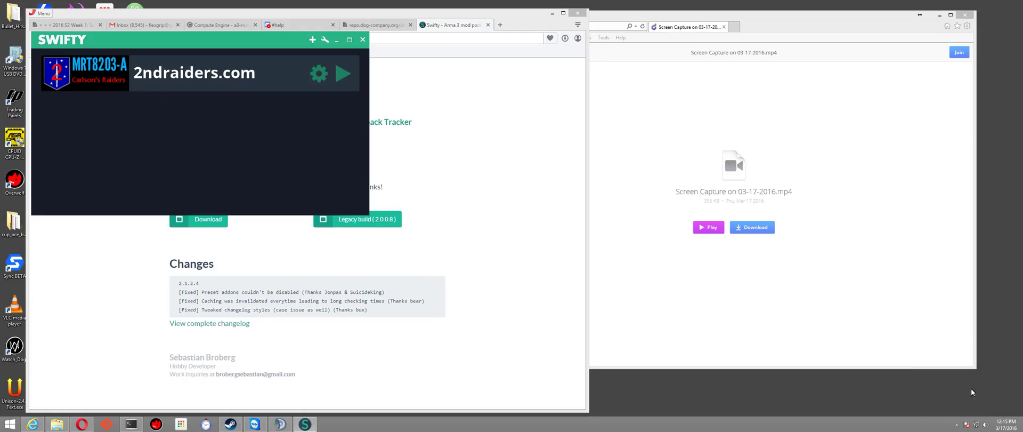
Show the hidden notification area icons.
left_click(957, 425)
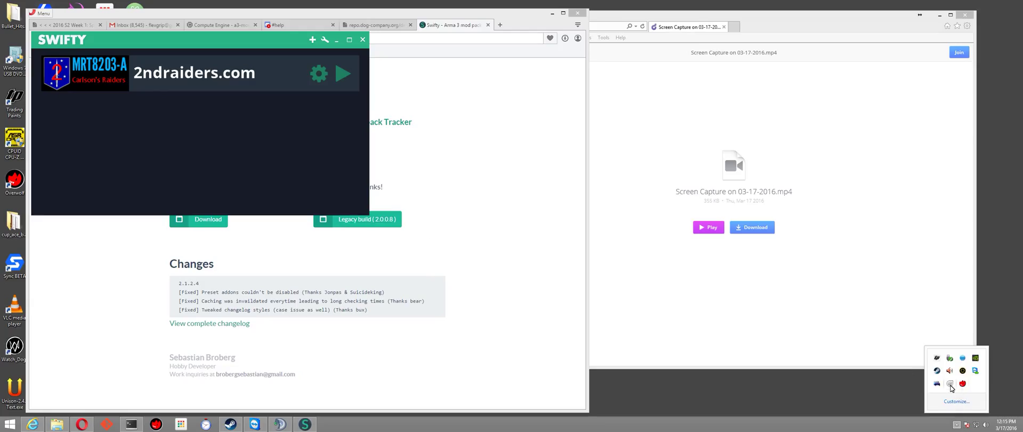